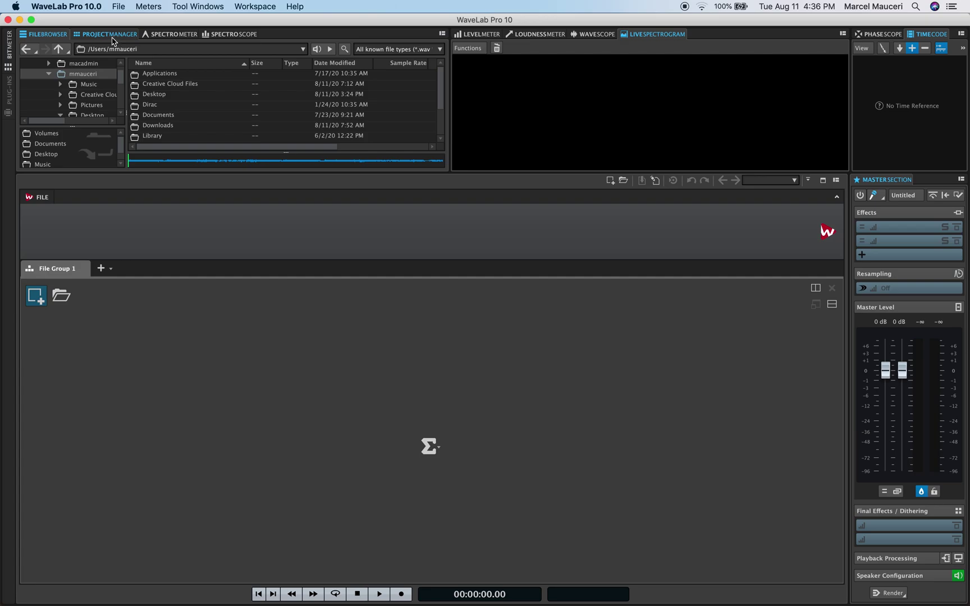
- Show the Project Manager so File Group 1 is listed instead of the File Browser
{"action": "left_click", "coordinate": [110, 34]}
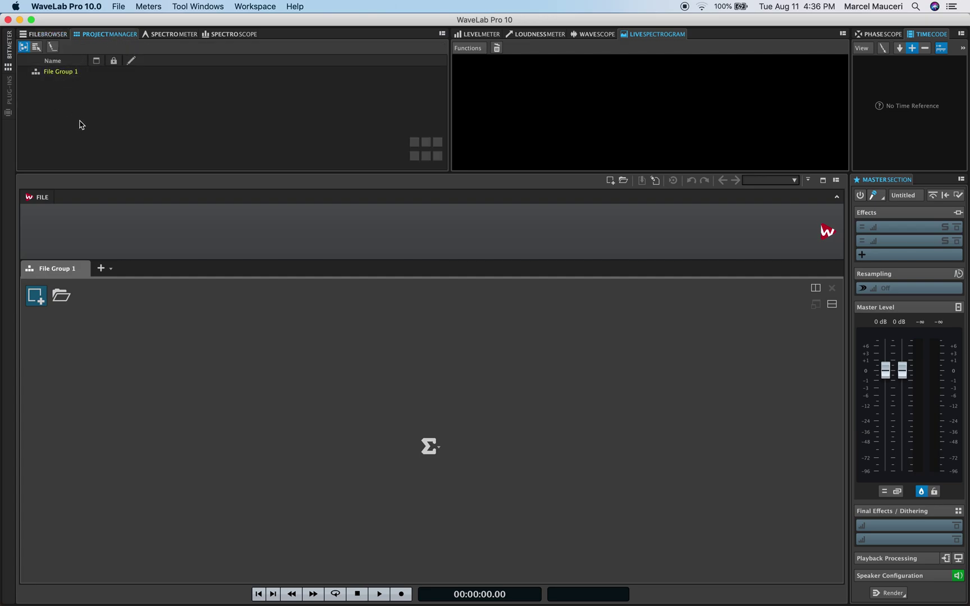
- Rename File Group 1 to 'Song 1 @ 96K'
{"action": "right_click", "coordinate": [59, 272]}
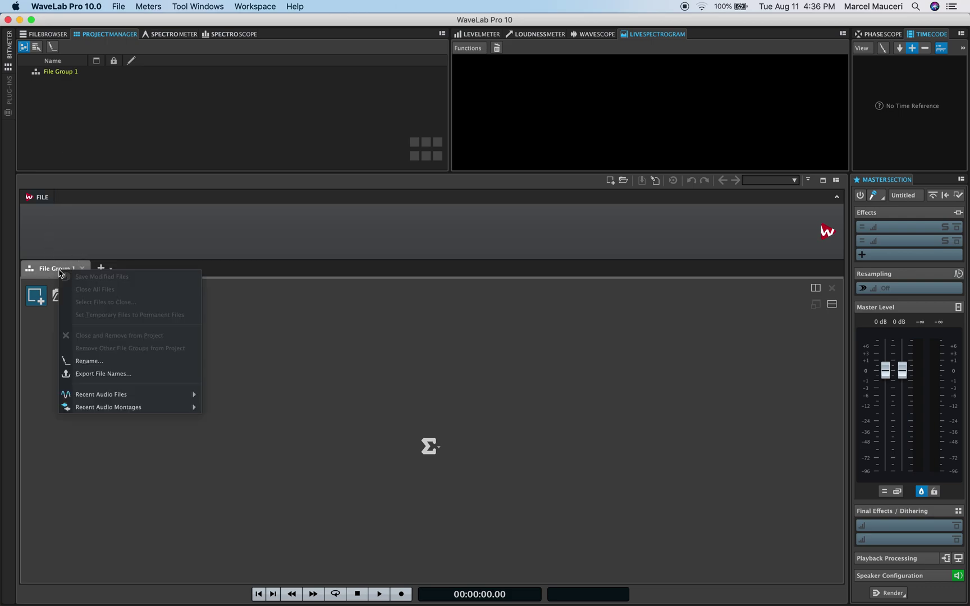
{"action": "left_click", "coordinate": [79, 367]}
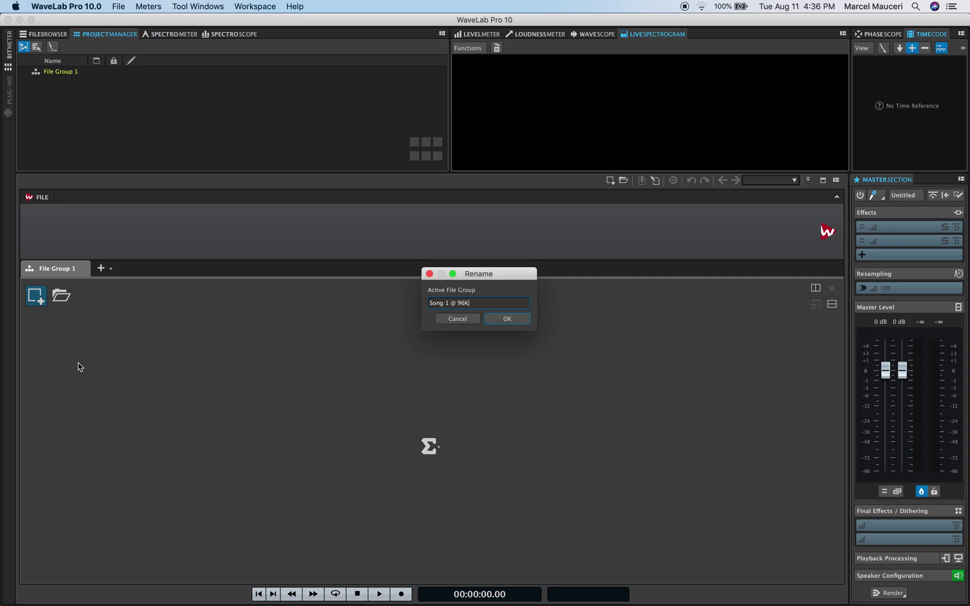
{"action": "key", "text": "Return"}
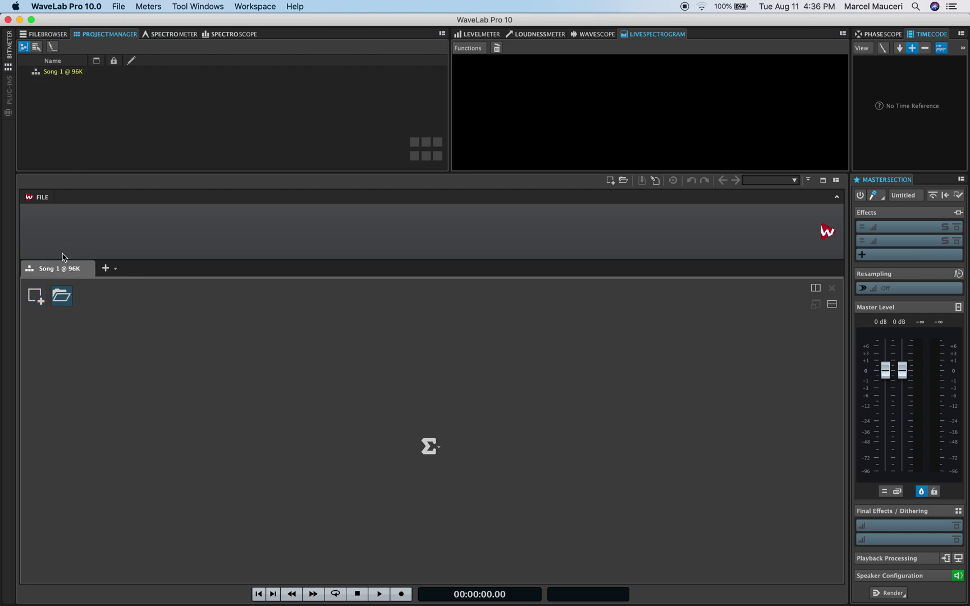
{"action": "left_click", "coordinate": [35, 201]}
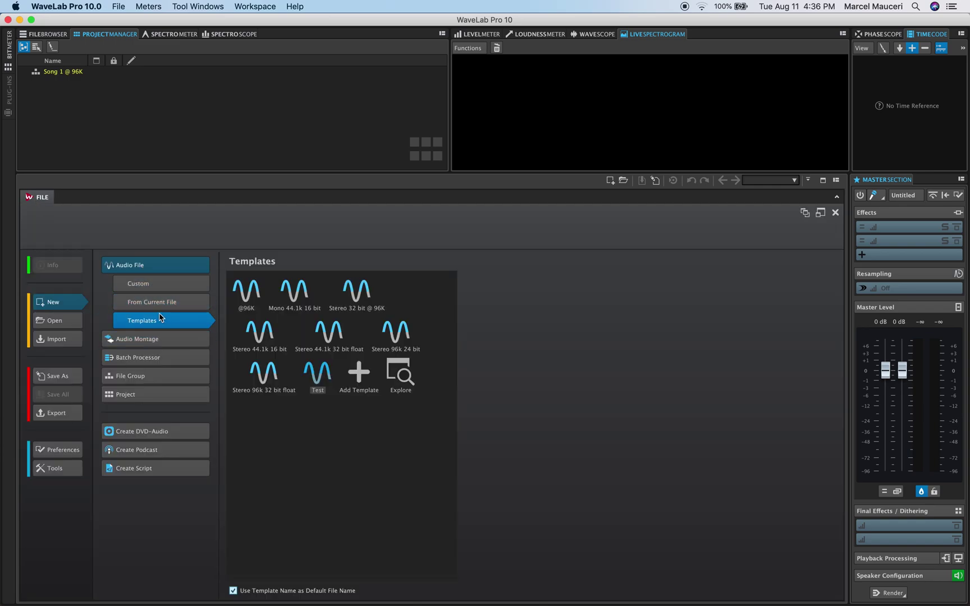
- Create Untitled 1, a custom 32-bit stereo 96 000 Hz audio file
{"action": "left_click", "coordinate": [156, 283]}
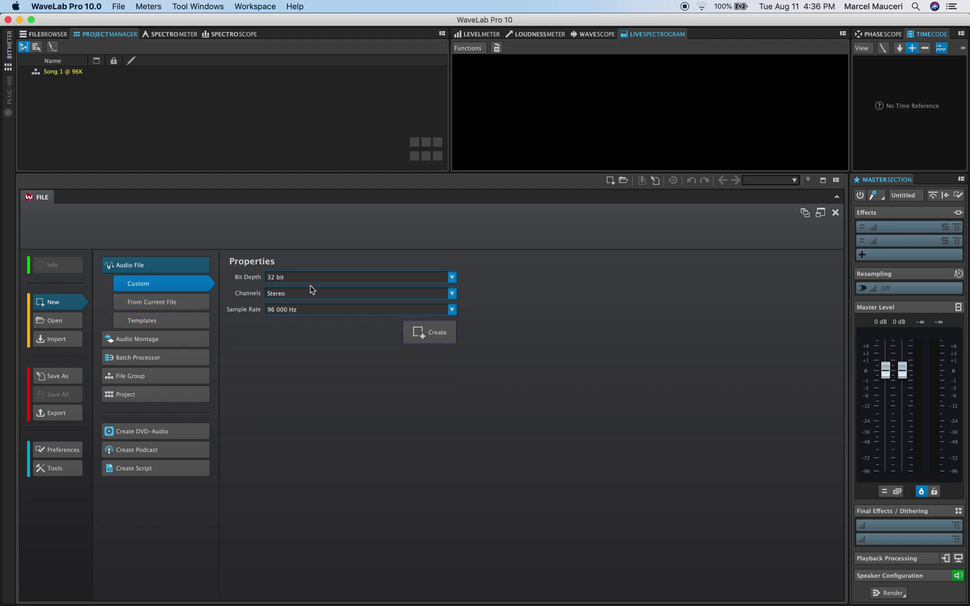
{"action": "left_click", "coordinate": [452, 277]}
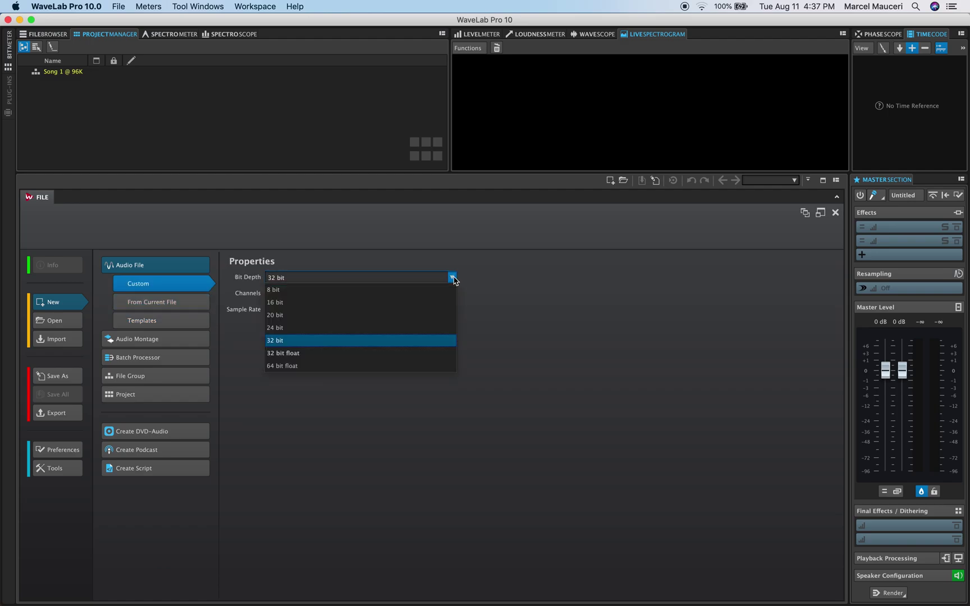
{"action": "left_click", "coordinate": [492, 286]}
{"action": "left_click", "coordinate": [452, 294]}
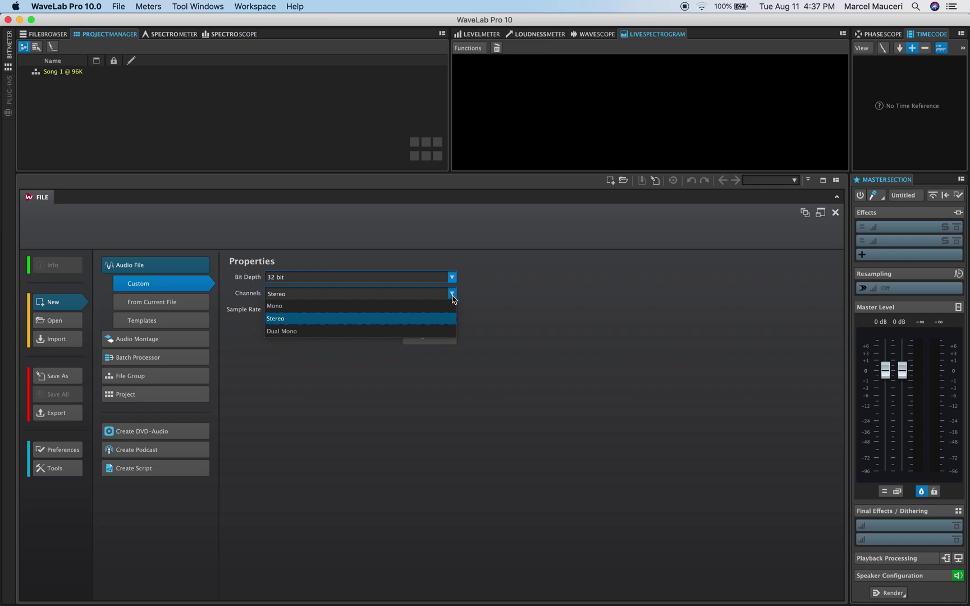
{"action": "left_click", "coordinate": [472, 301]}
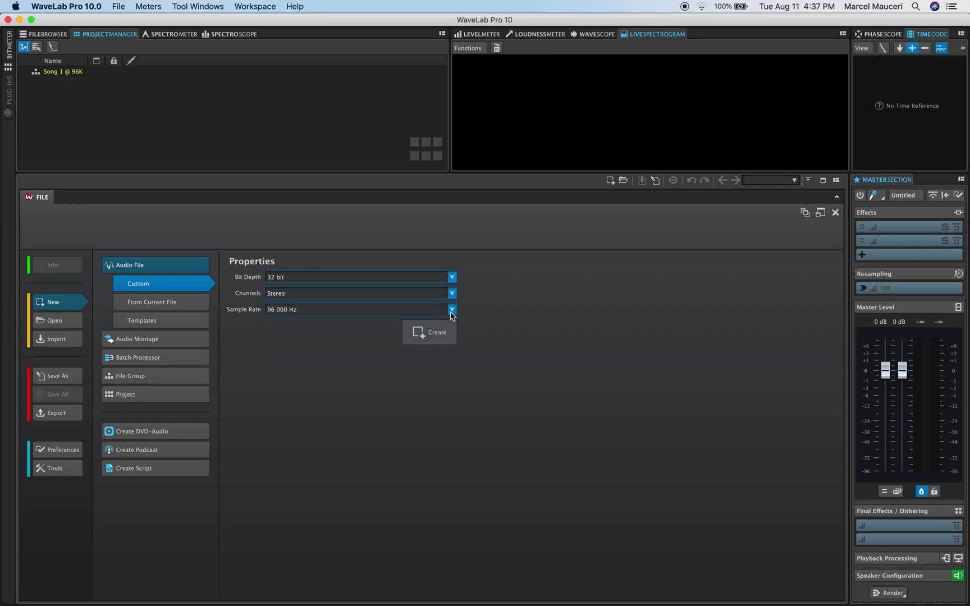
{"action": "left_click", "coordinate": [452, 310]}
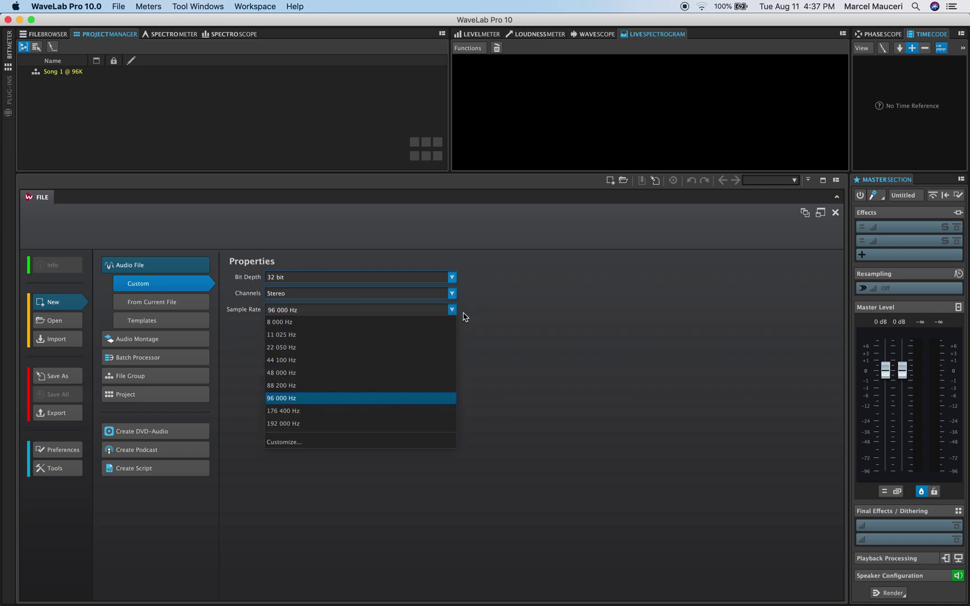
{"action": "left_click", "coordinate": [487, 317]}
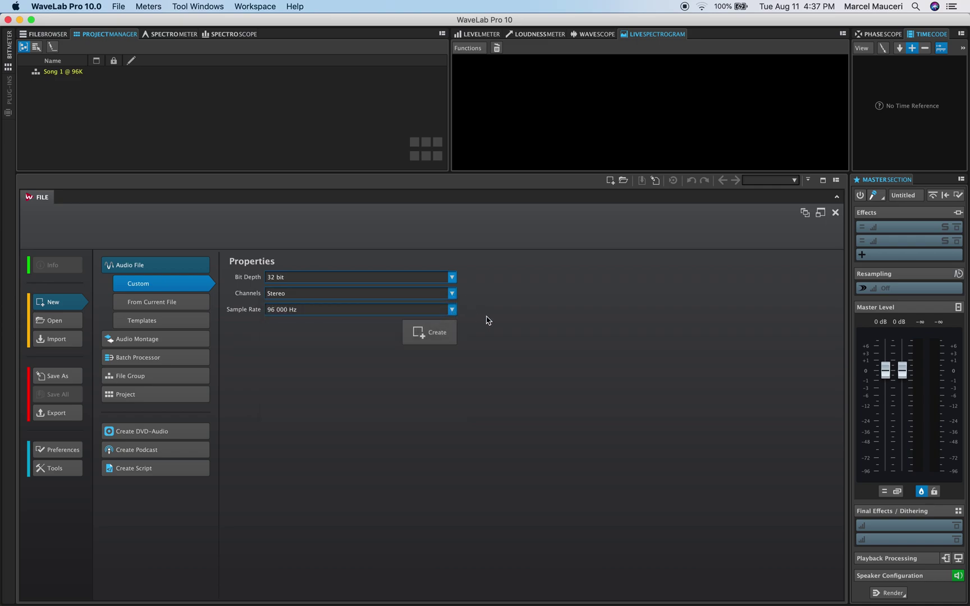
{"action": "left_click", "coordinate": [443, 339]}
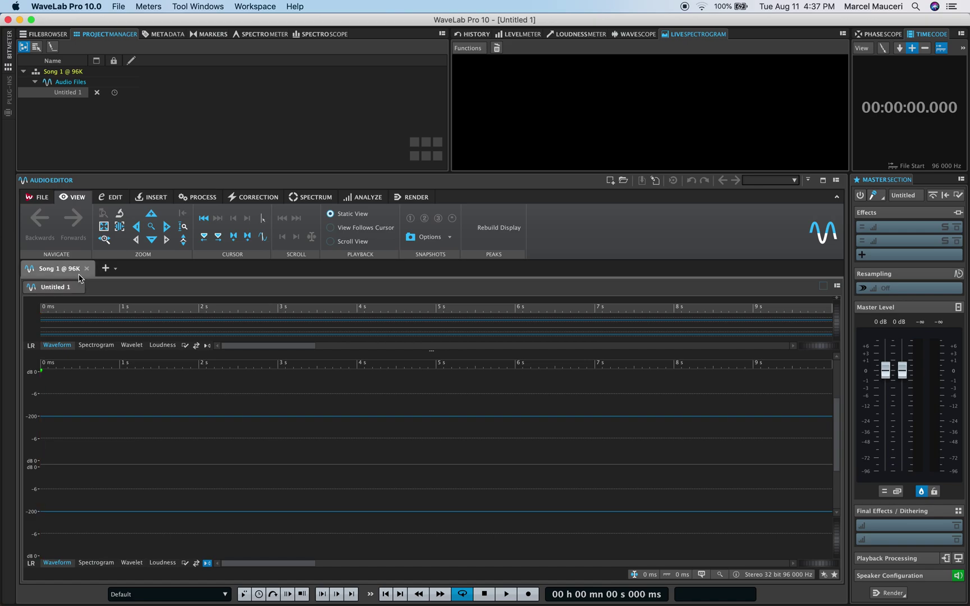
- Save the current audio file properties as a new template named '96K stereo 32 bit'
{"action": "left_click", "coordinate": [41, 198]}
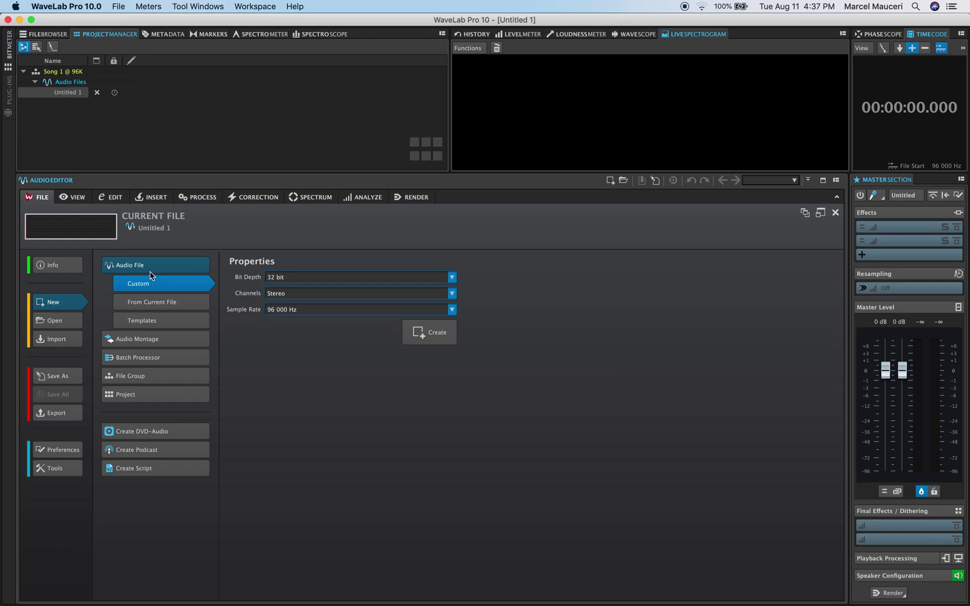
{"action": "left_click", "coordinate": [172, 326]}
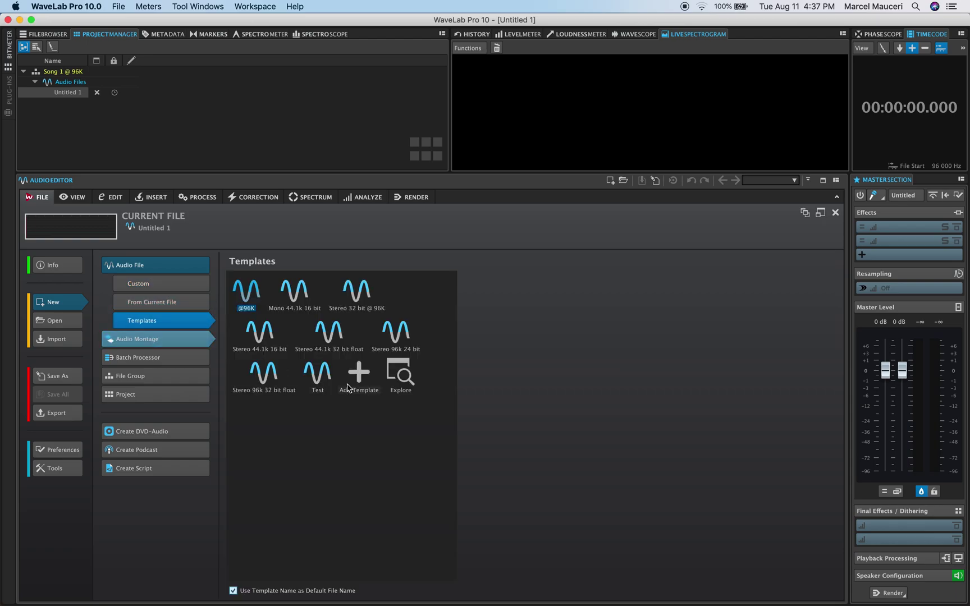
{"action": "left_click", "coordinate": [358, 373]}
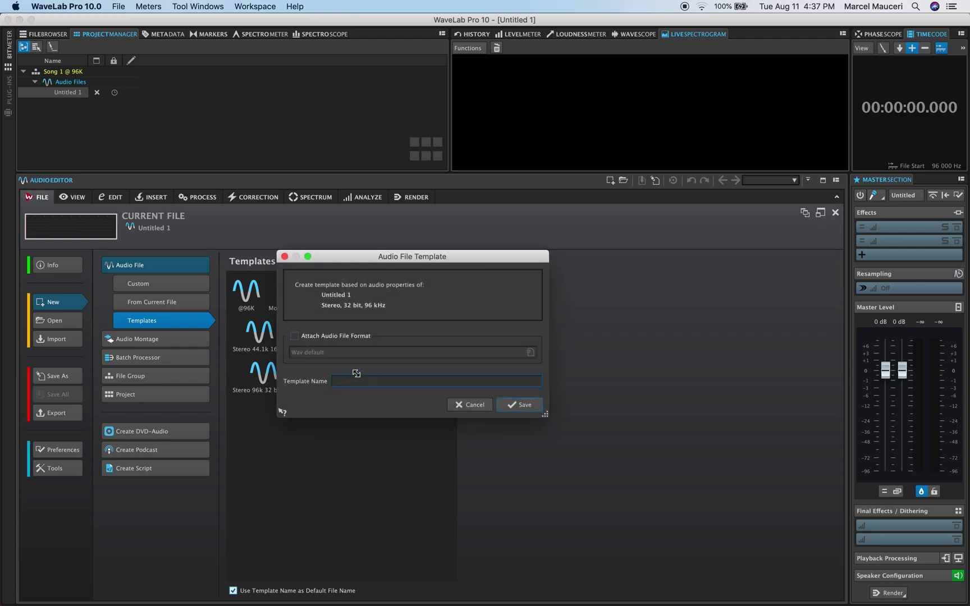
{"action": "type", "text": "96K stereo 32 bit"}
{"action": "left_click", "coordinate": [520, 413]}
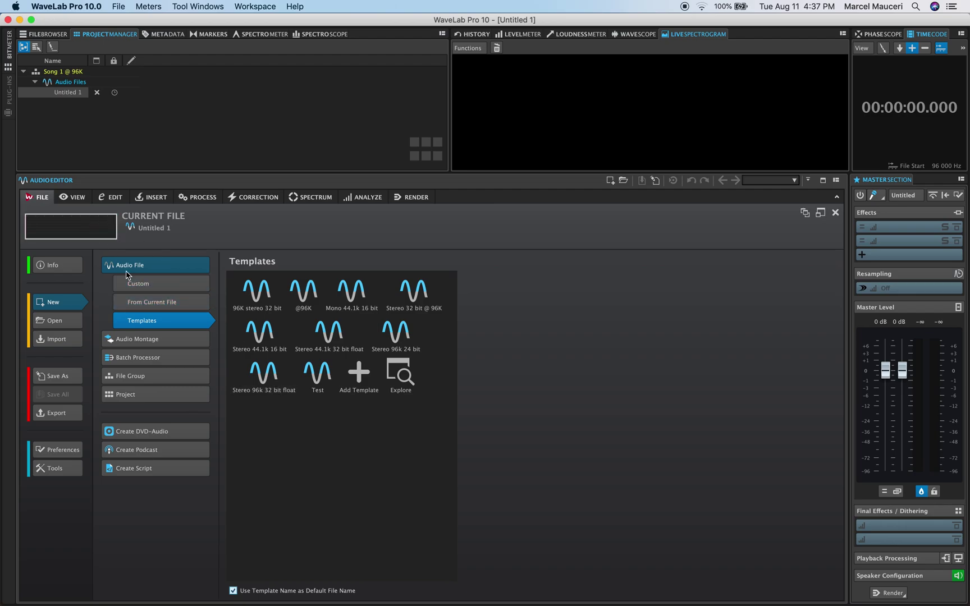
- Create Untitled 2, a Multichannel (Free Configuration) 8-channel 96 000 Hz audio montage
{"action": "left_click", "coordinate": [152, 339]}
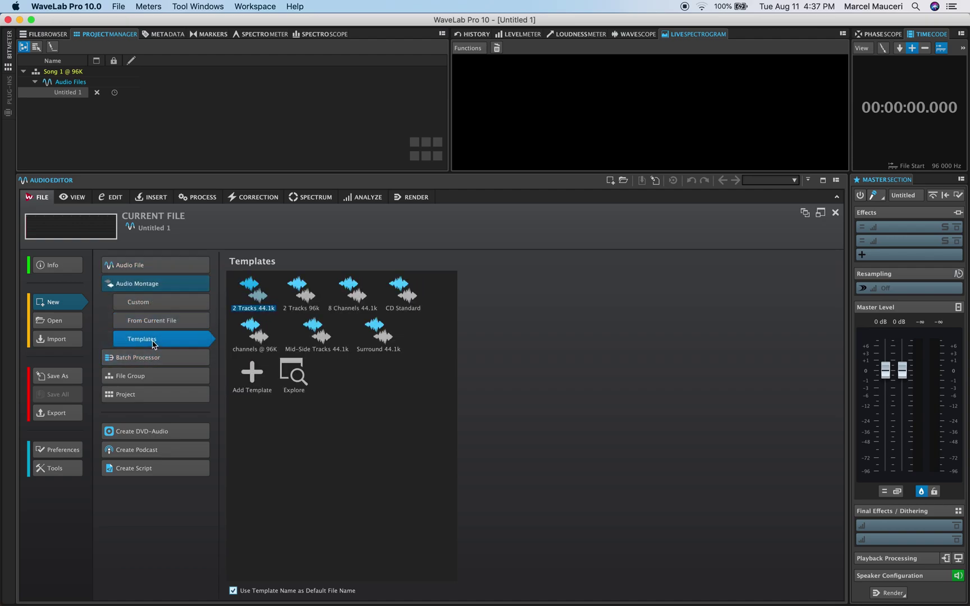
{"action": "left_click", "coordinate": [167, 306]}
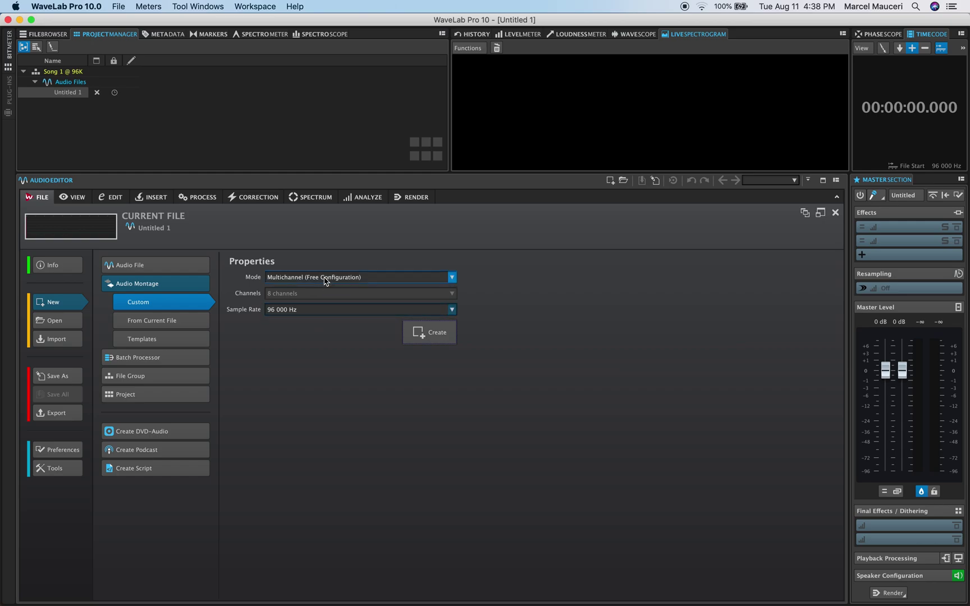
{"action": "left_click", "coordinate": [452, 278]}
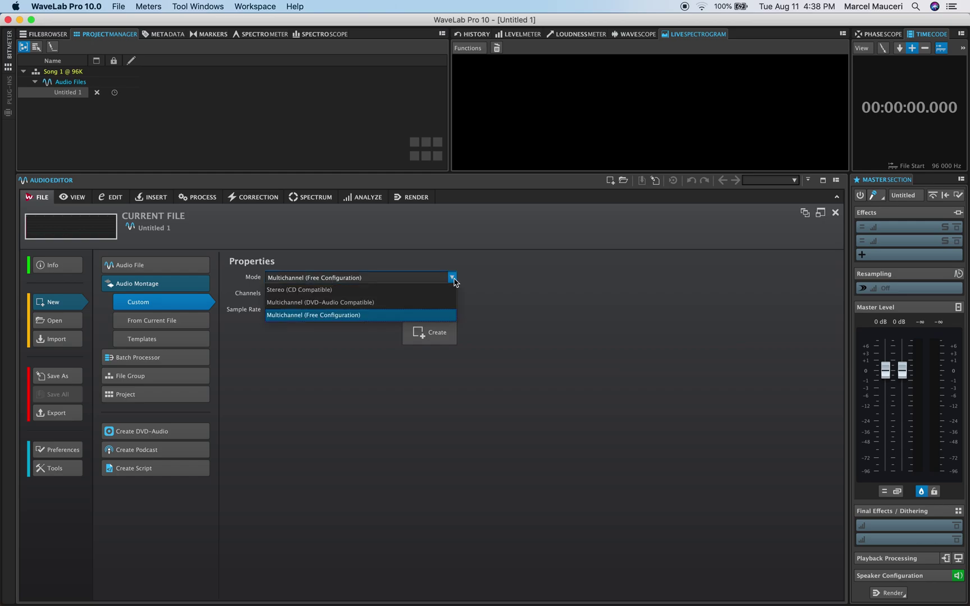
{"action": "left_click", "coordinate": [488, 282]}
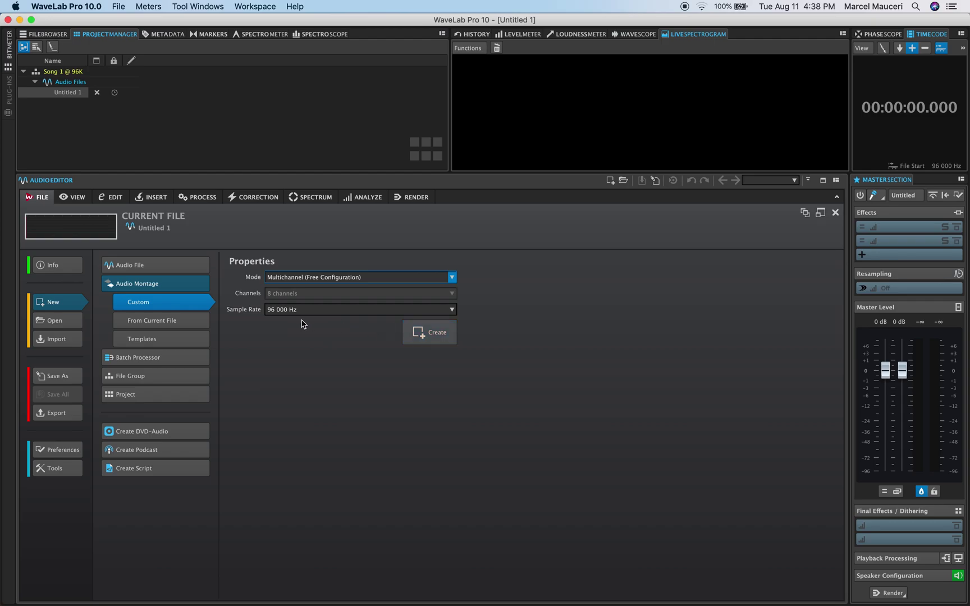
{"action": "left_click", "coordinate": [435, 333]}
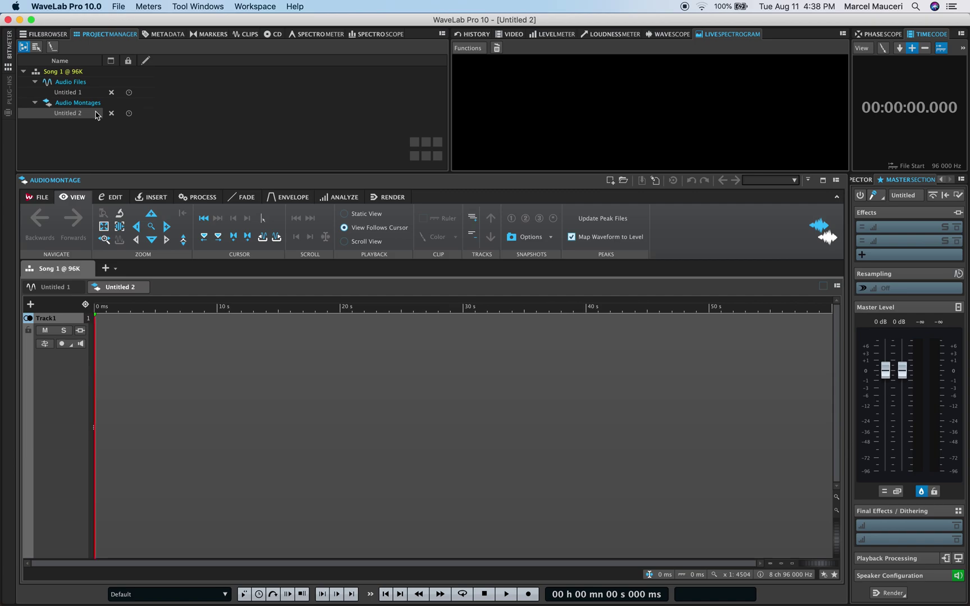
- Browse the audio montage and batch processor templates, cancelling the Add Template dialog unsaved
{"action": "left_click", "coordinate": [37, 201]}
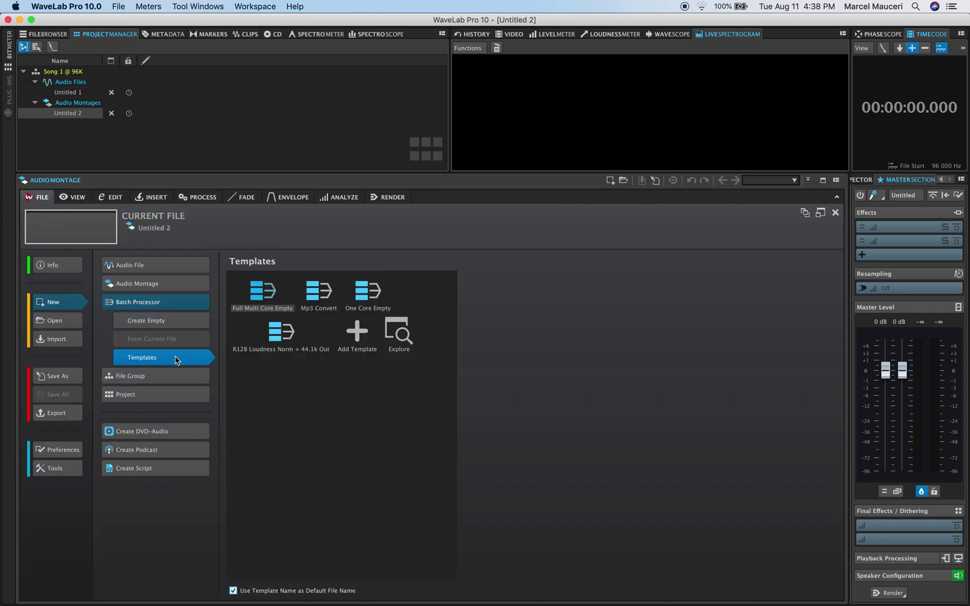
{"action": "left_click", "coordinate": [354, 334]}
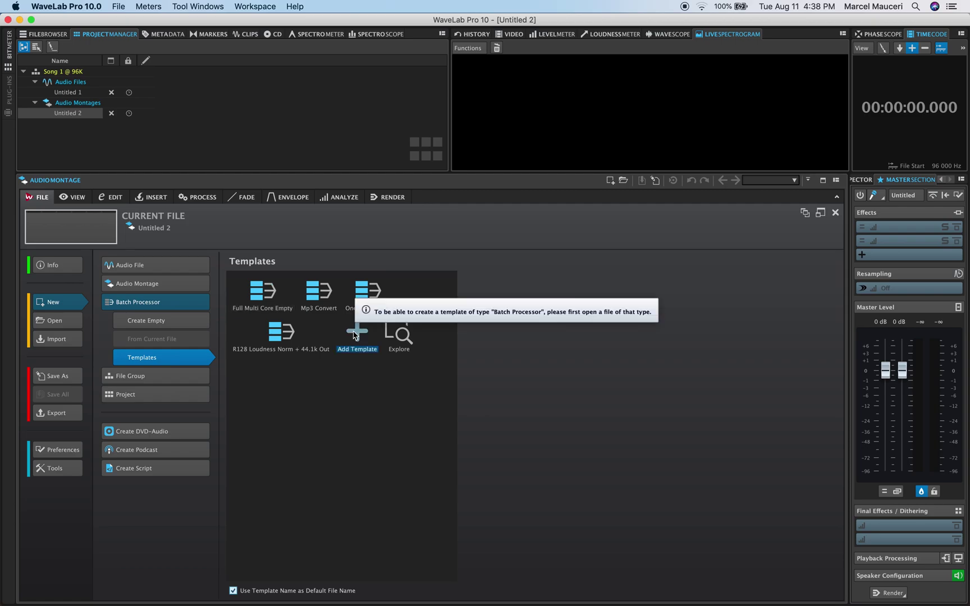
{"action": "left_click", "coordinate": [168, 284]}
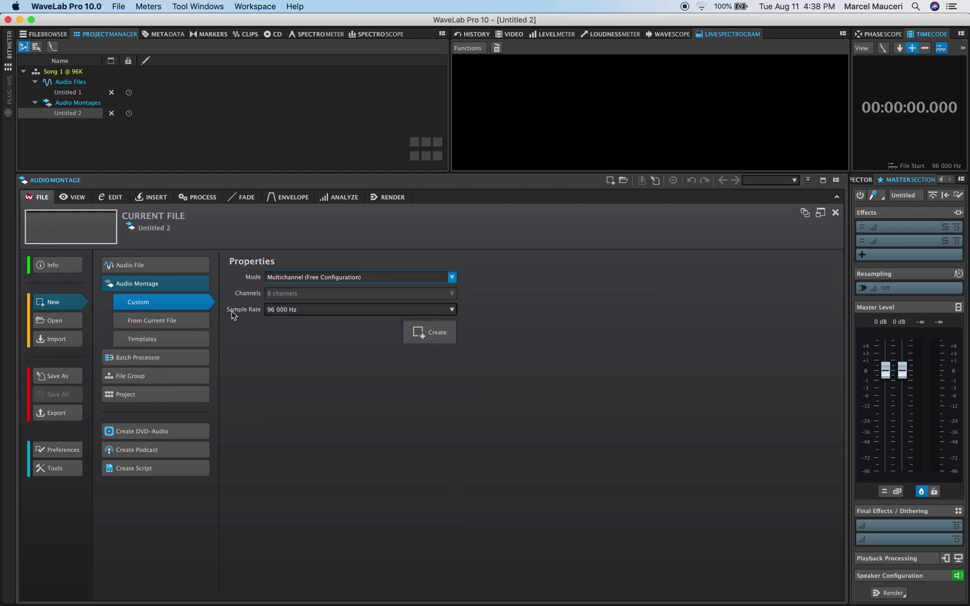
{"action": "left_click", "coordinate": [177, 337]}
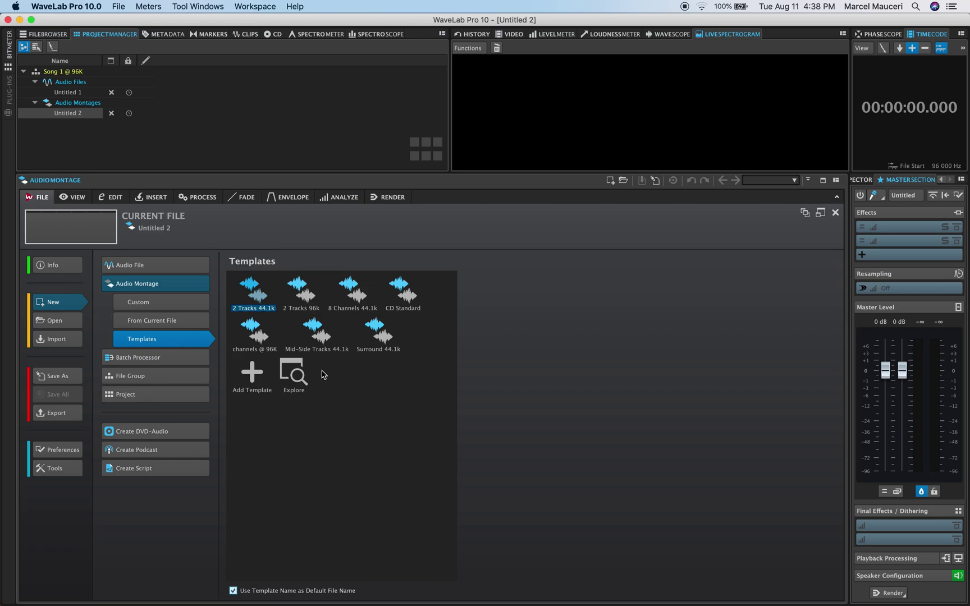
{"action": "left_click", "coordinate": [257, 375]}
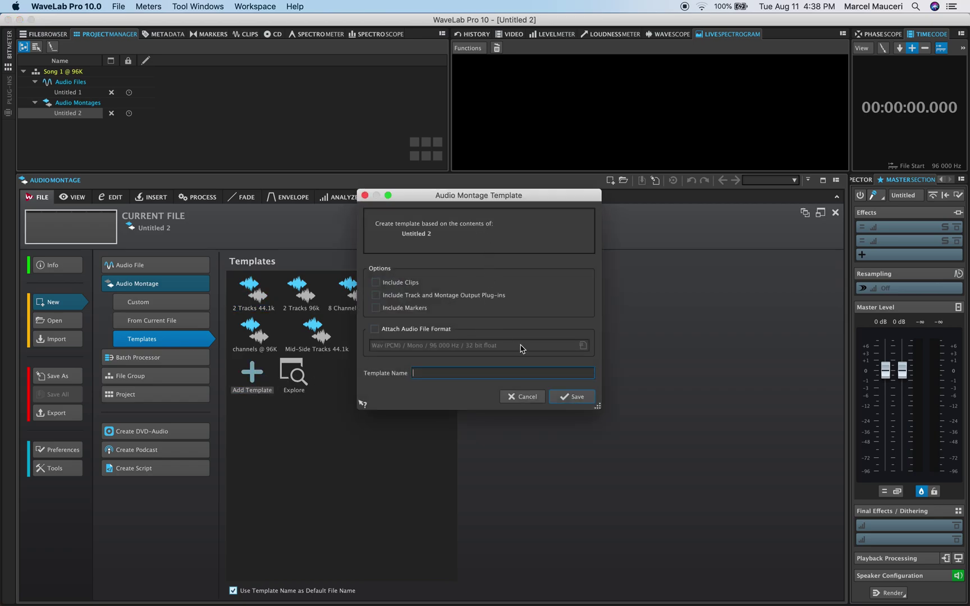
{"action": "left_click", "coordinate": [517, 397]}
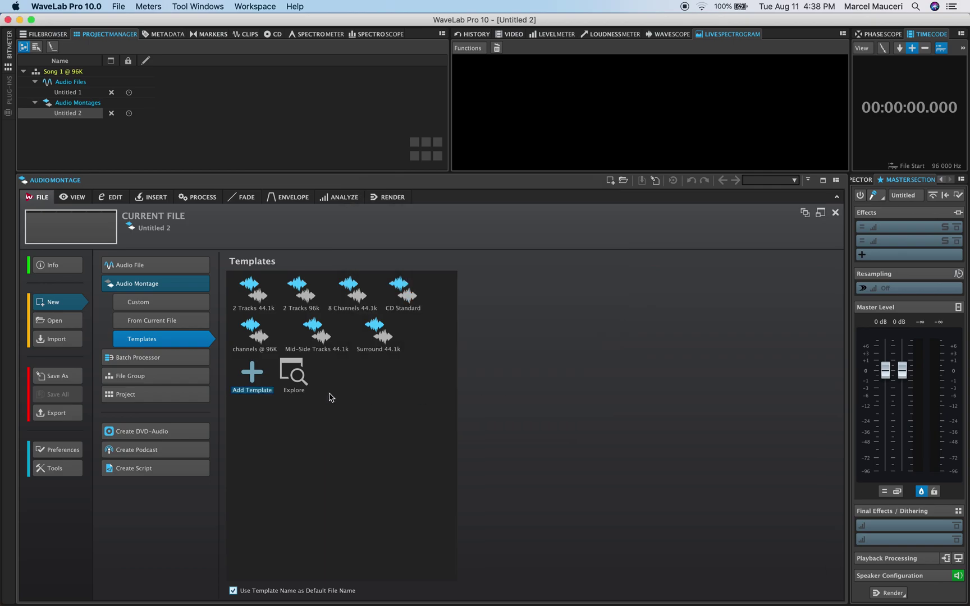
{"action": "left_click", "coordinate": [160, 359]}
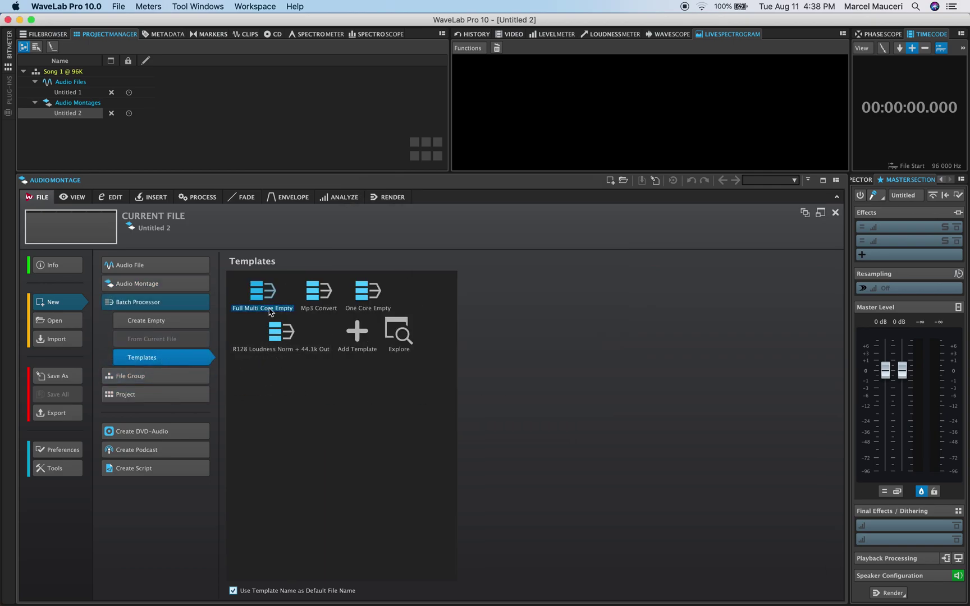
- Create Untitled 3, an empty batch processor, from the Batch Processor templates
{"action": "left_click", "coordinate": [188, 316]}
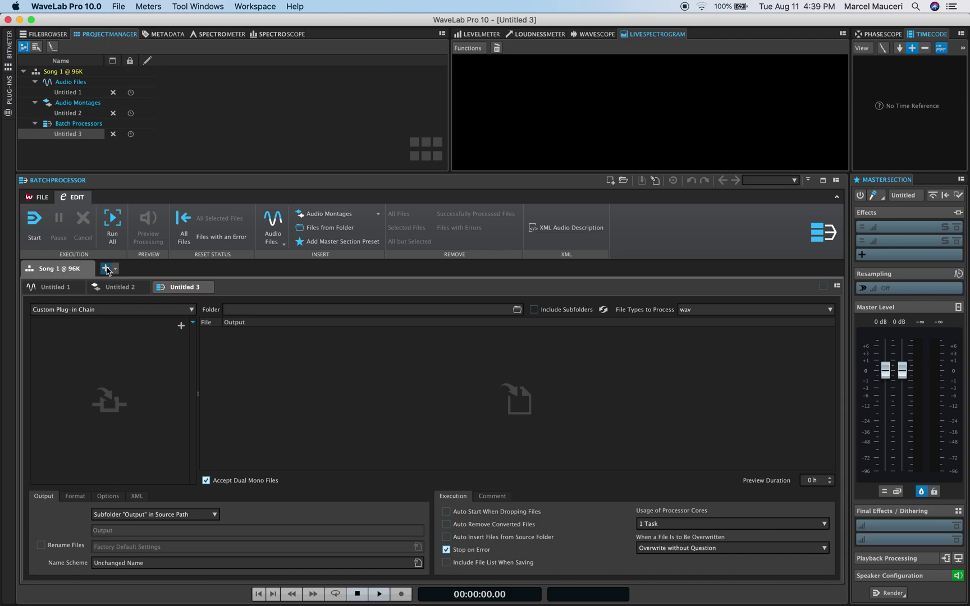
- Add a new File Group 1, try side-by-side and stacked splits, then close the extra panes
{"action": "left_click", "coordinate": [105, 269]}
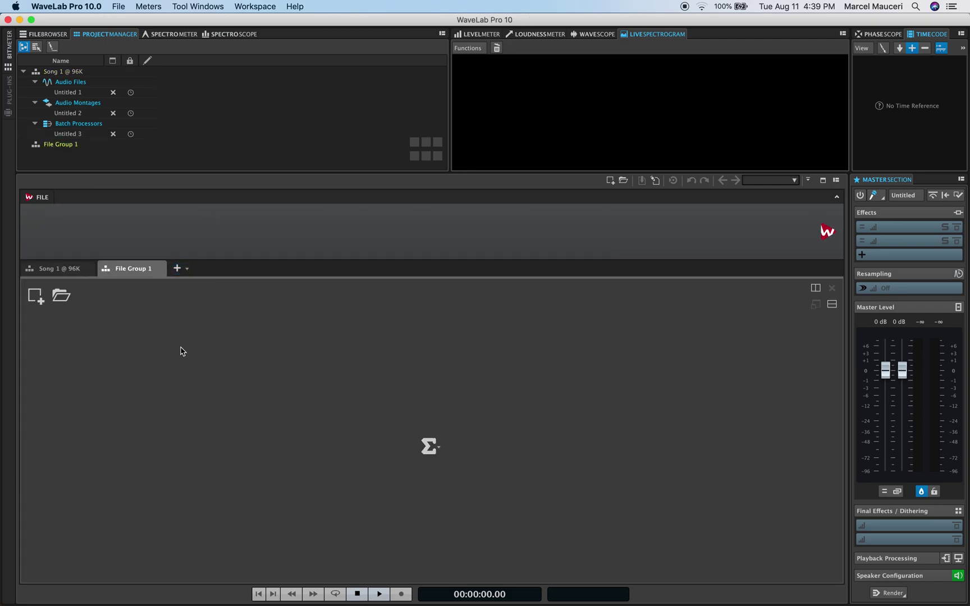
{"action": "left_click", "coordinate": [817, 289]}
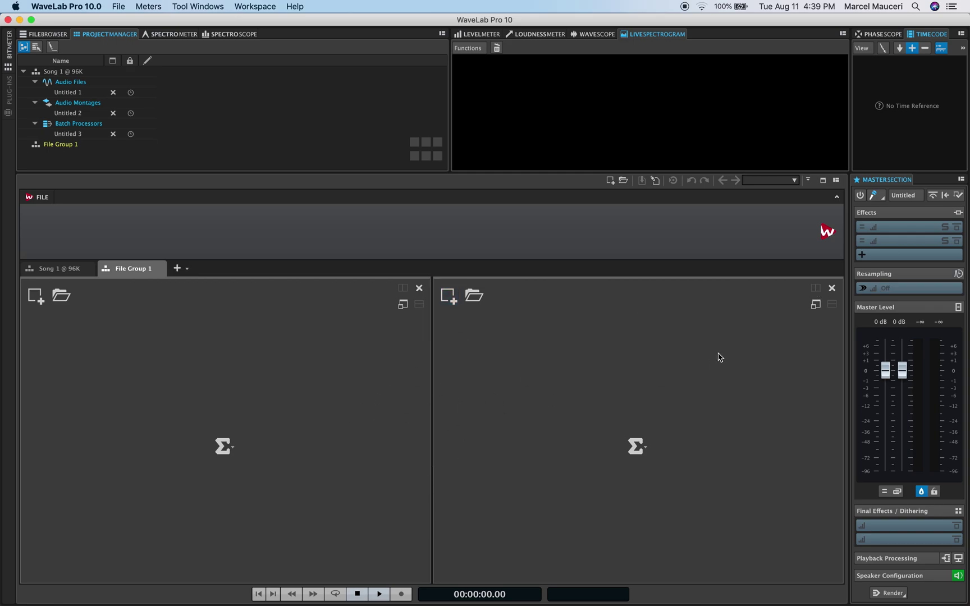
{"action": "left_click", "coordinate": [833, 288]}
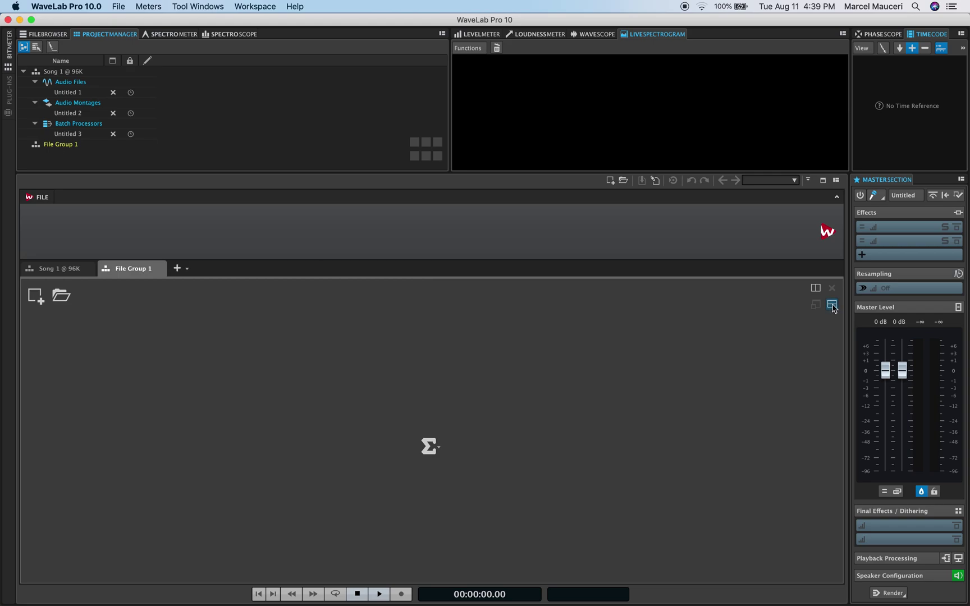
{"action": "left_click", "coordinate": [832, 304]}
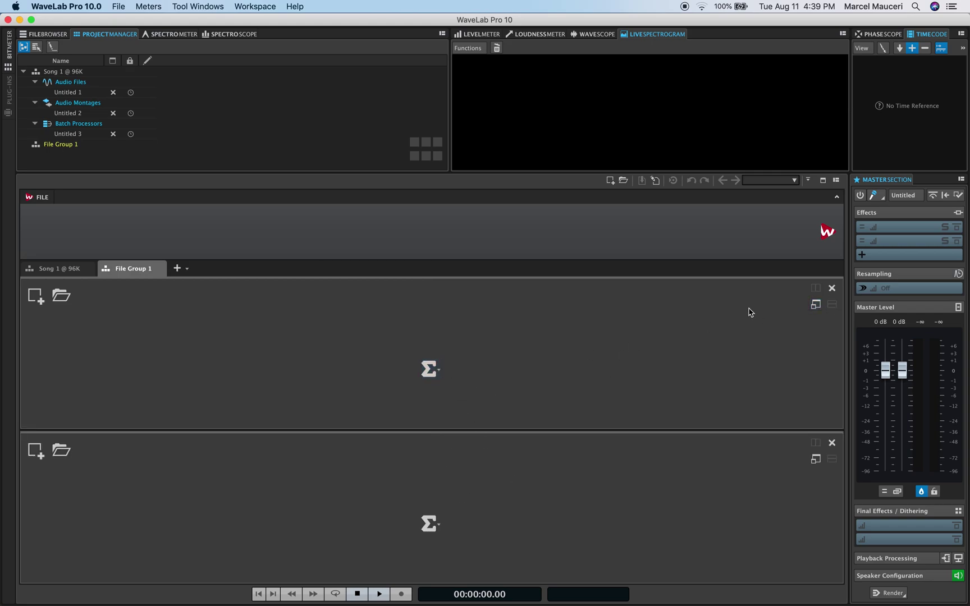
{"action": "left_click", "coordinate": [832, 289]}
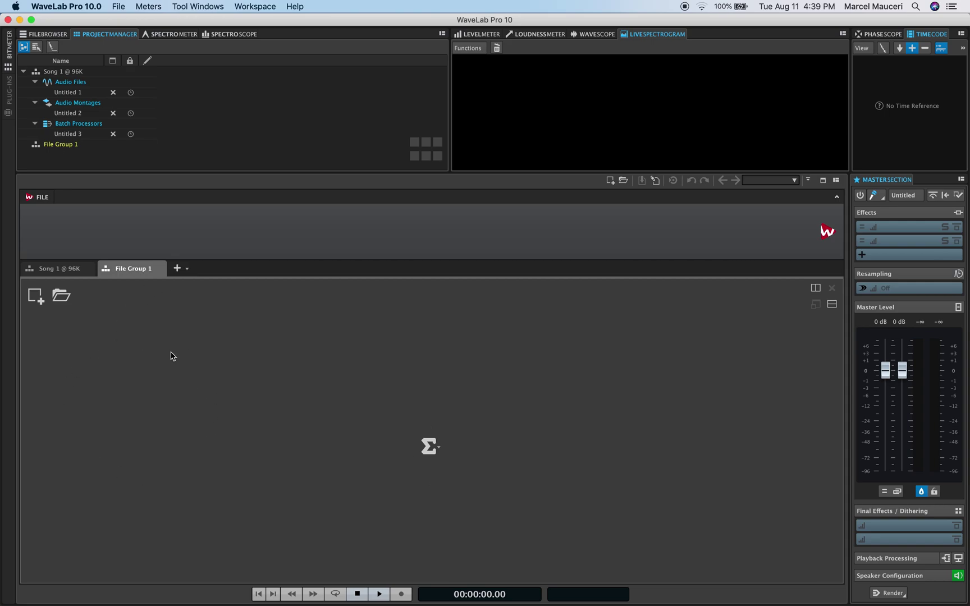
- Show Untitled 1's file info in Song 1 @ 96K and put the cursor in its Name field
{"action": "left_click", "coordinate": [69, 274]}
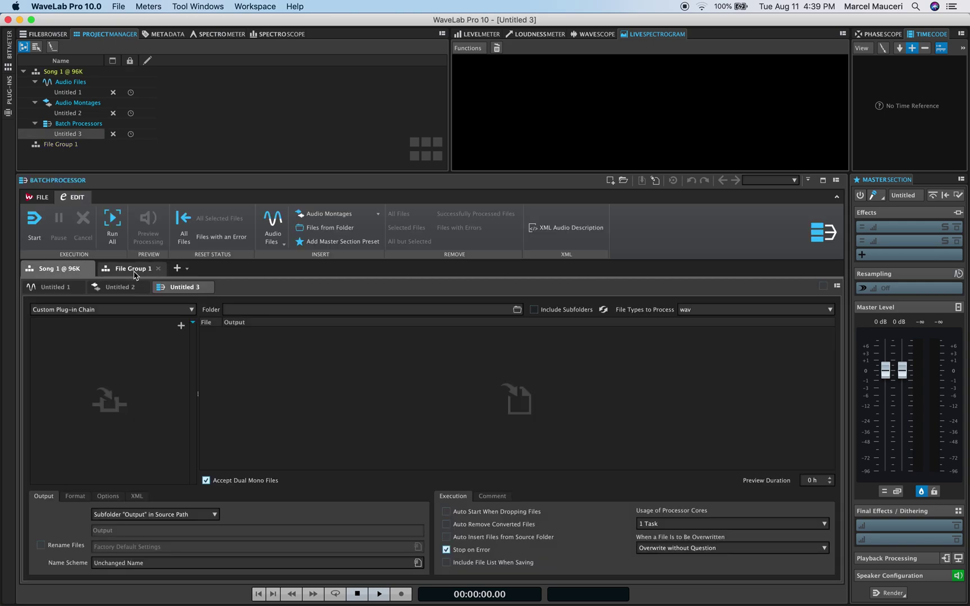
{"action": "left_click", "coordinate": [55, 288]}
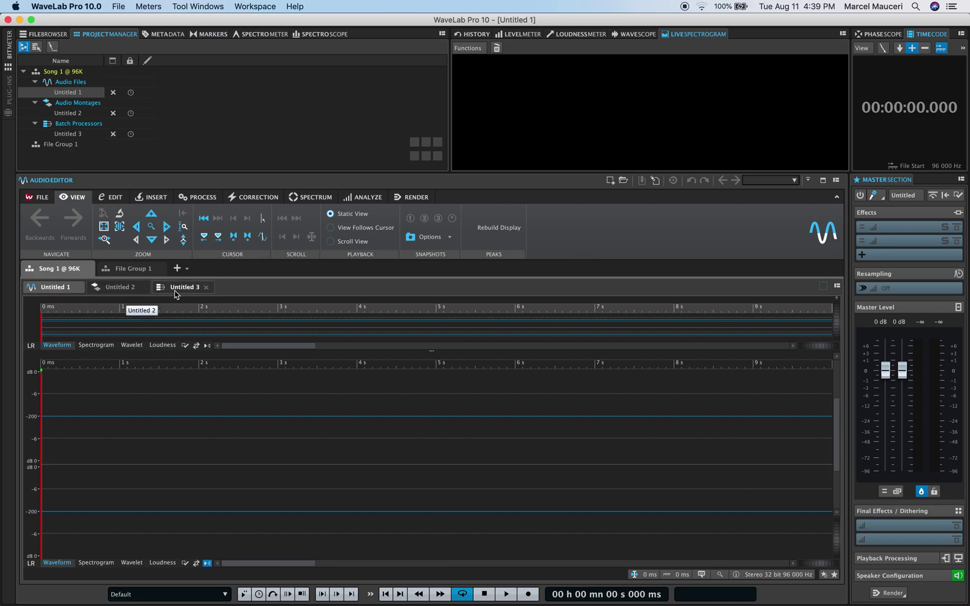
{"action": "right_click", "coordinate": [61, 288]}
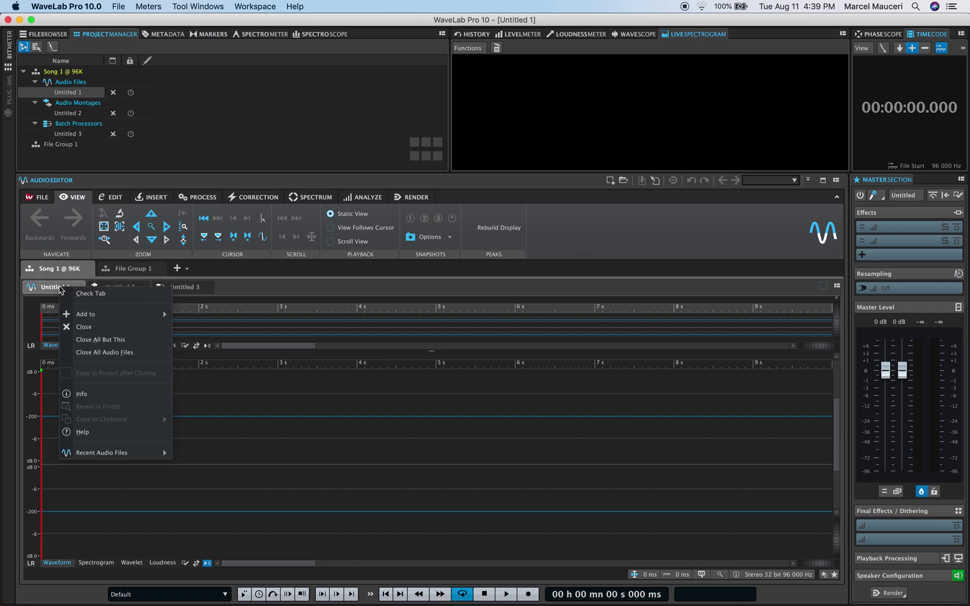
{"action": "left_click", "coordinate": [85, 394]}
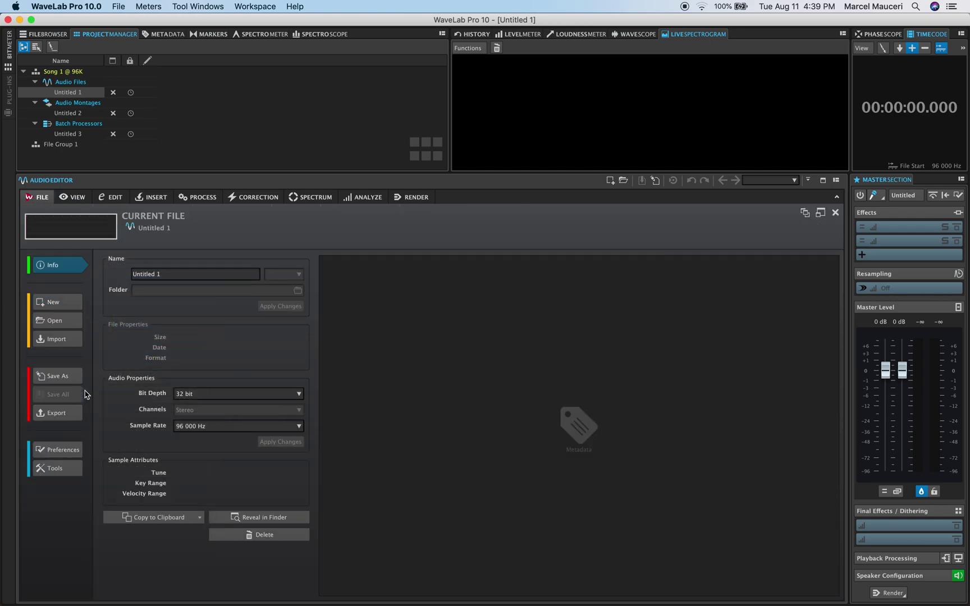
{"action": "left_click", "coordinate": [171, 276]}
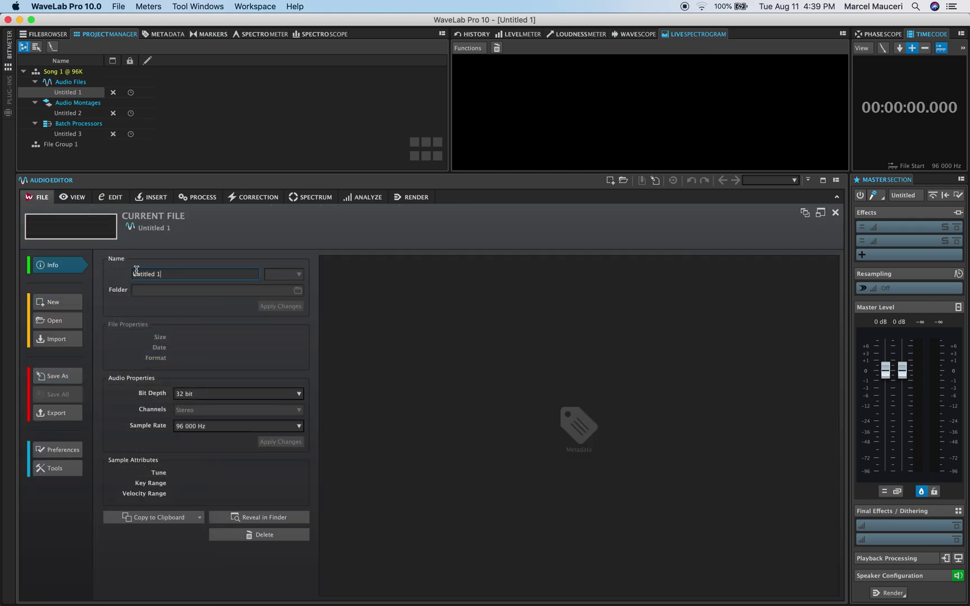